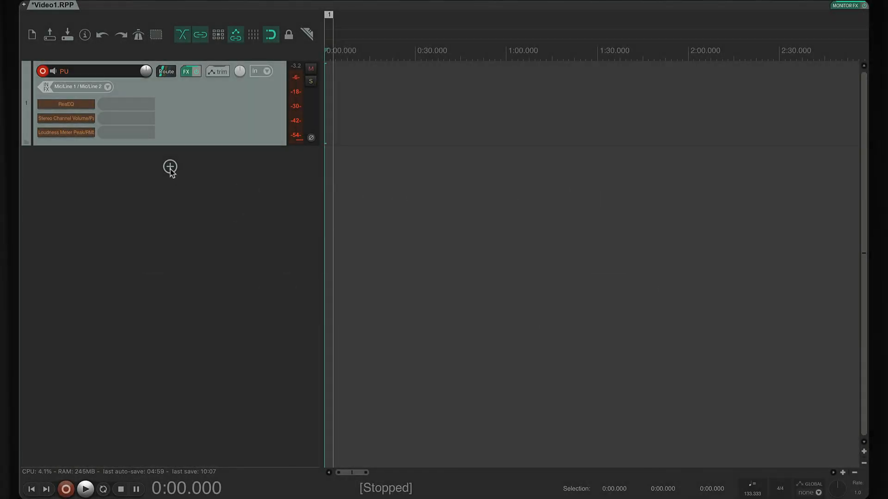
- Add a new track below the PU track and name it SL
double_click(170, 168)
double_click(112, 157)
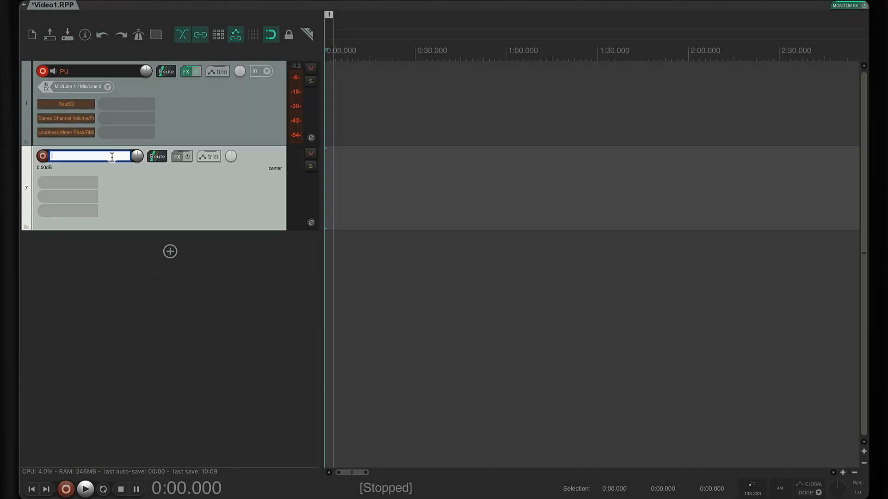
text(Su)
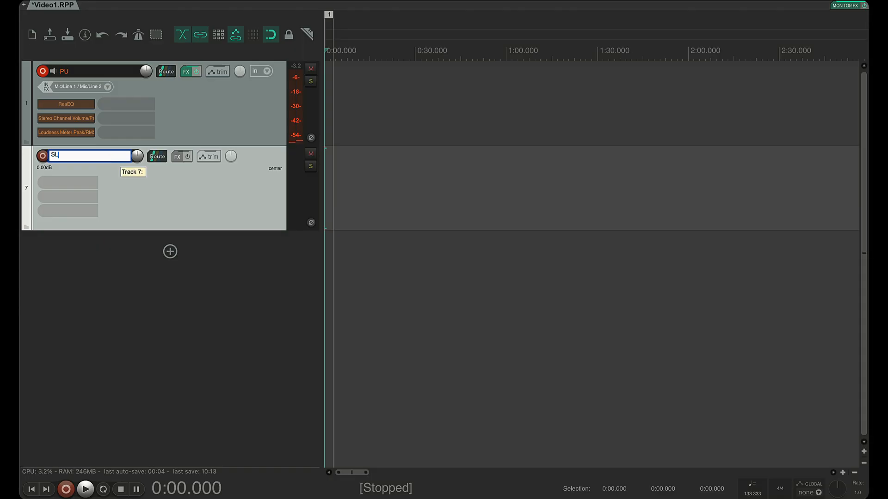
key(Return)
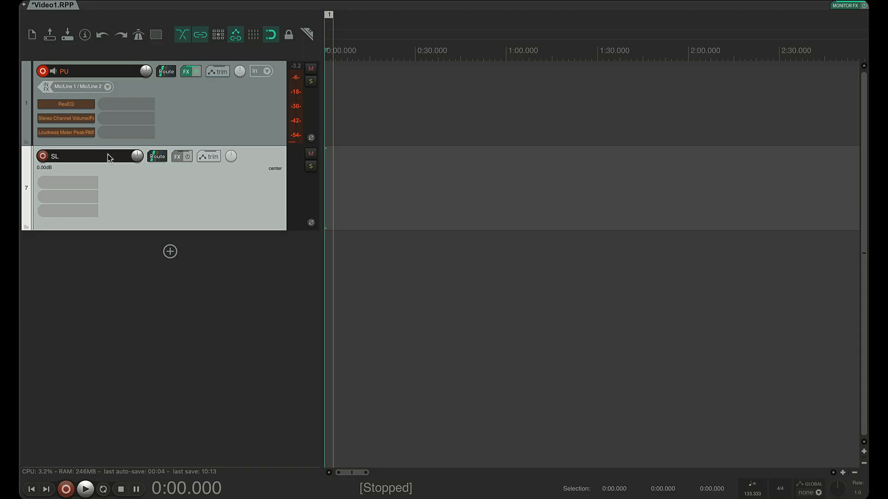
- Add the VST3 version of TDR SimuLathe CUT to the SL track
double_click(43, 181)
text(simu)
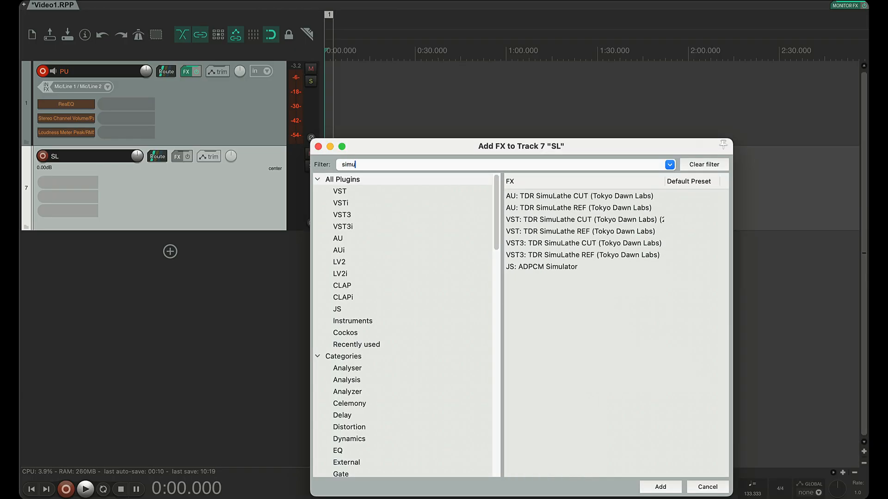
click(535, 244)
double_click(535, 243)
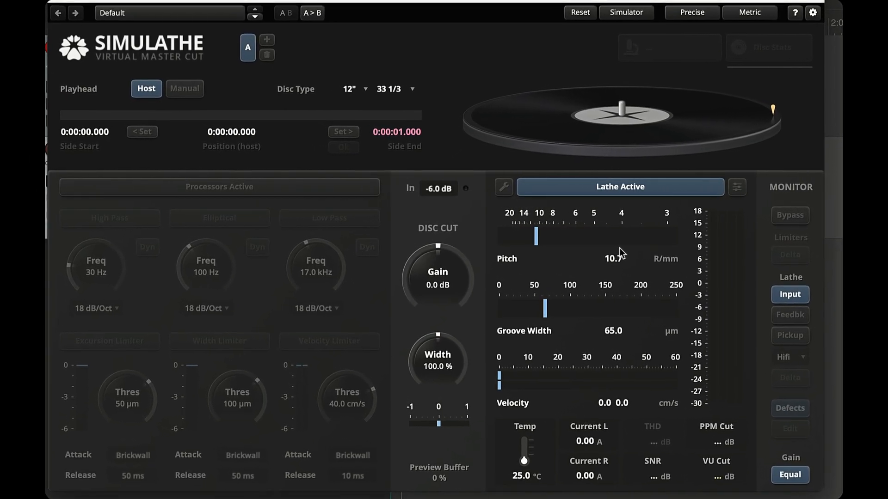
- Set the peak reference level in the lathe calibration to -20 dBFS
click(725, 187)
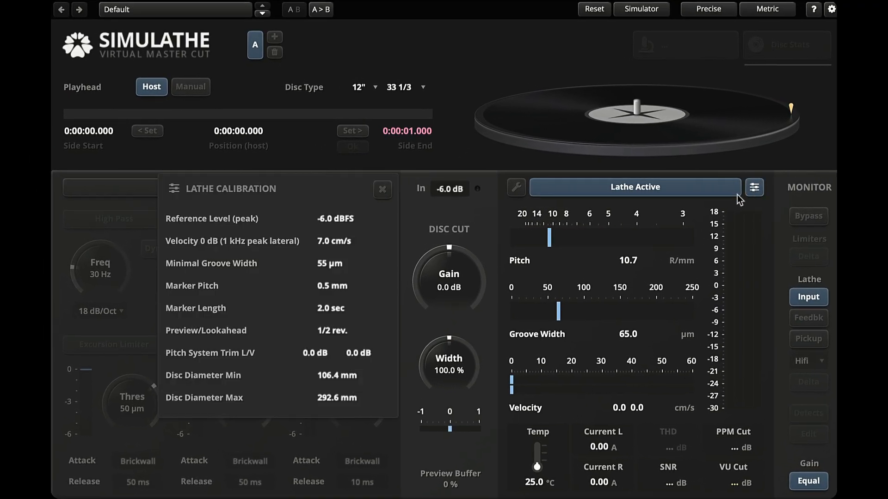
click(319, 217)
text(-20)
key(Return)
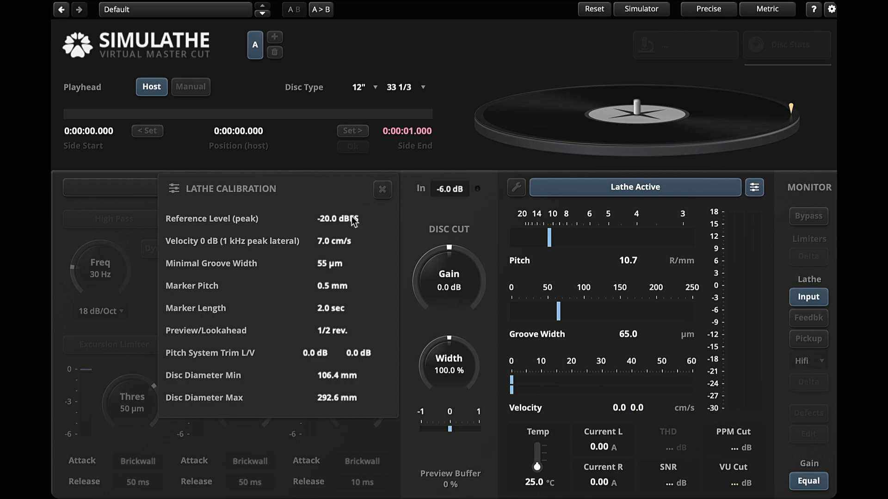
- Set the calibration's minimal groove width to 0 µm and preview/lookahead to 1/16 rev., and close the calibration settings
click(322, 263)
text(0)
key(Return)
click(323, 361)
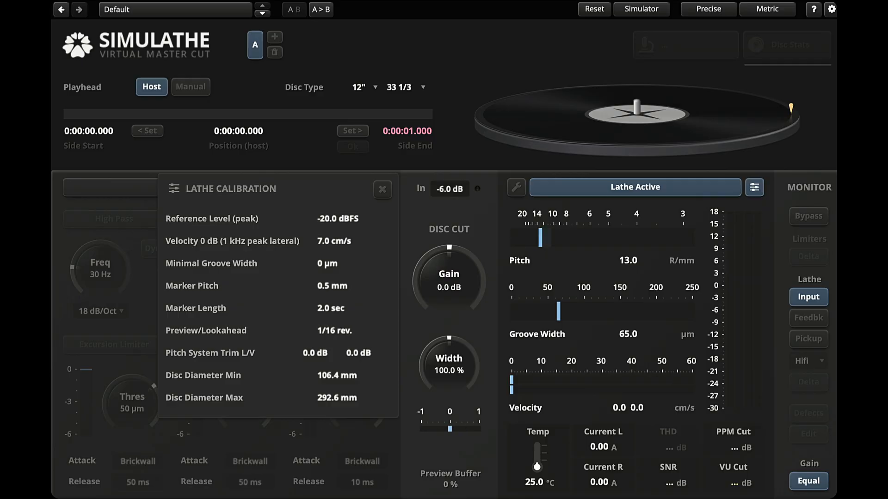
click(382, 191)
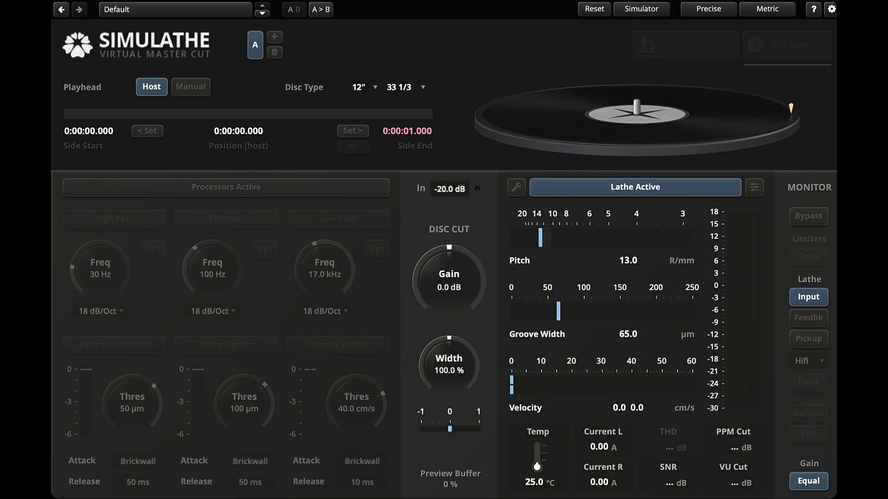
- Switch the SimuLathe playhead to Manual and check the list of available presets
click(197, 87)
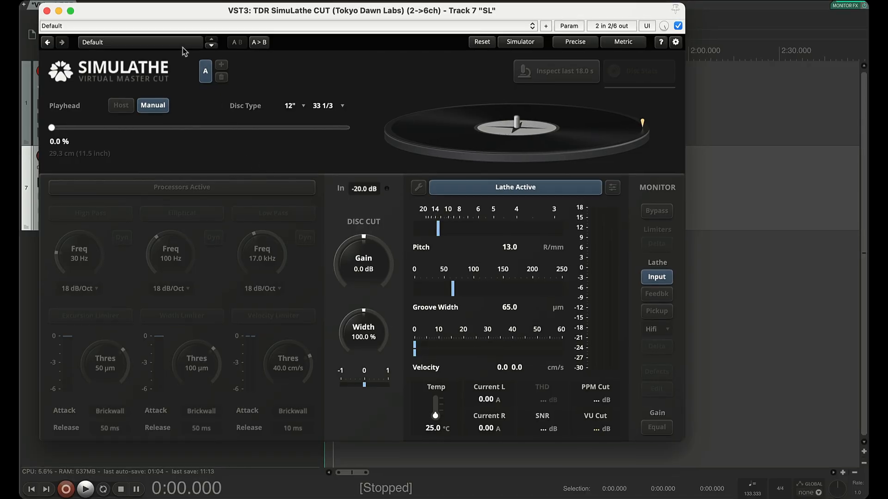
click(179, 46)
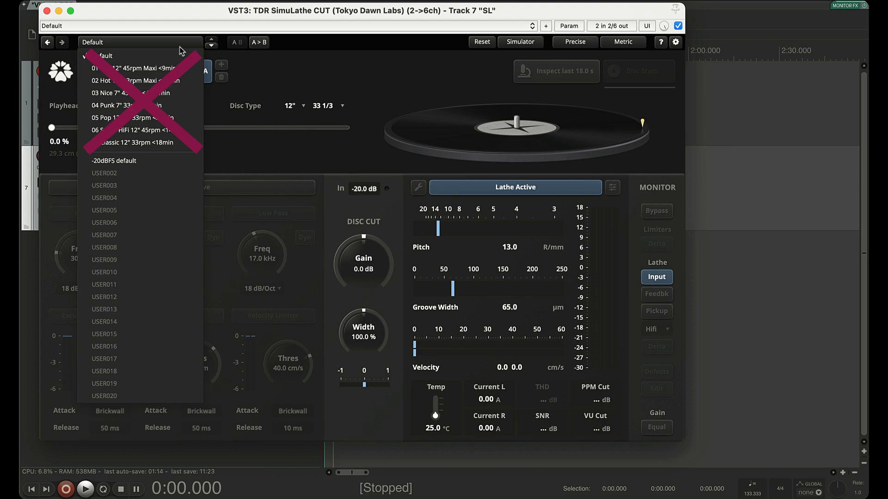
click(179, 52)
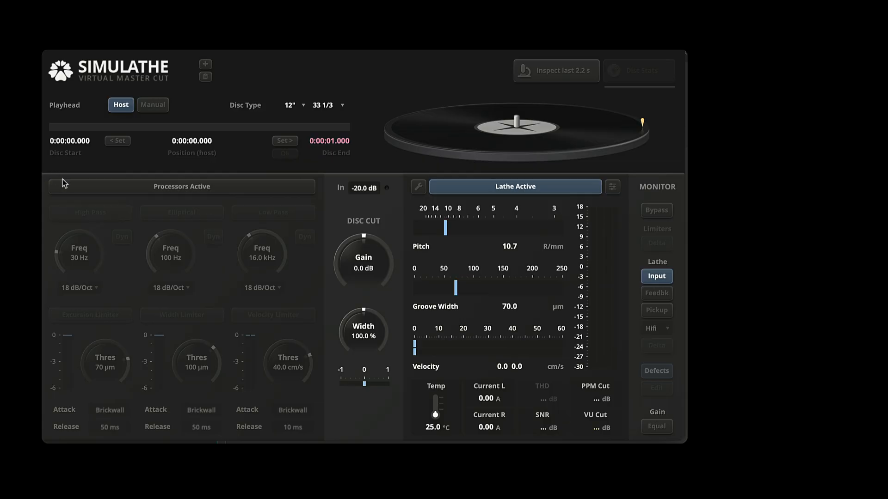
- Activate the processors section with the High Pass, Elliptical and Low Pass filters and the Velocity, Width and Excursion limiters
click(59, 183)
click(76, 212)
click(172, 206)
click(292, 213)
click(274, 319)
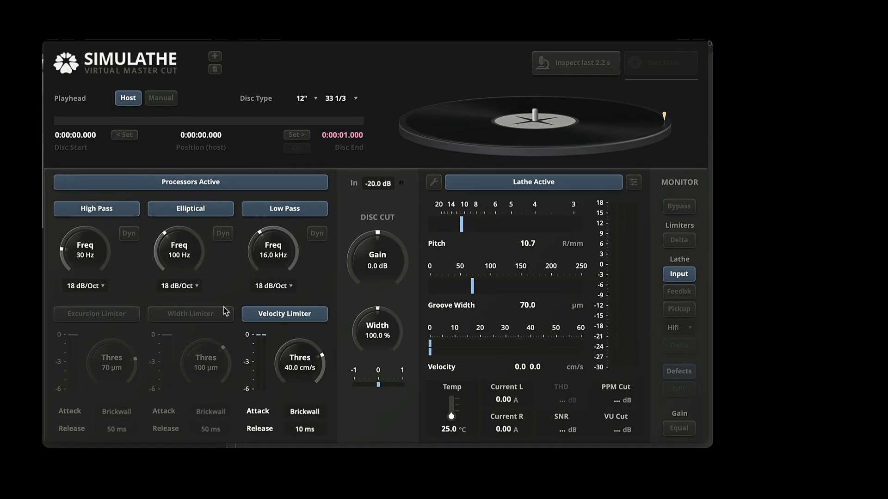
click(188, 315)
click(94, 314)
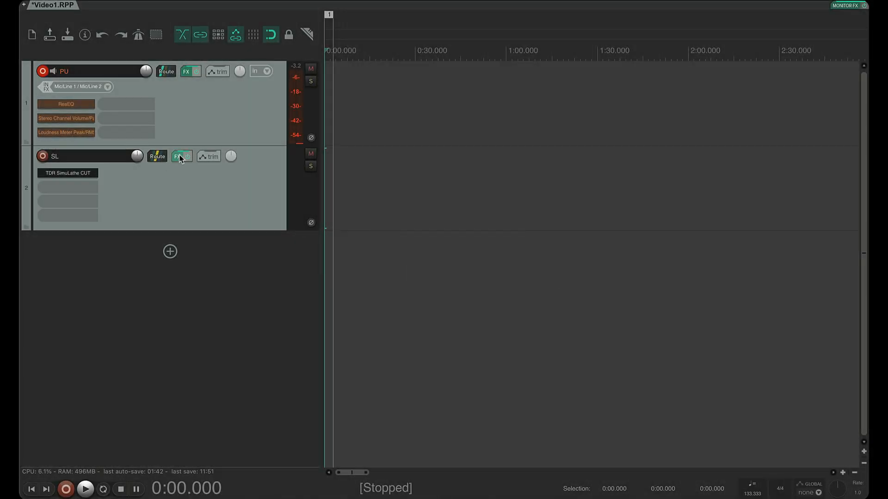
- Build multichannel routing for SimuLathe CUT's outputs with new Monitor, Mod and Preview tracks, and close the FX window
click(181, 157)
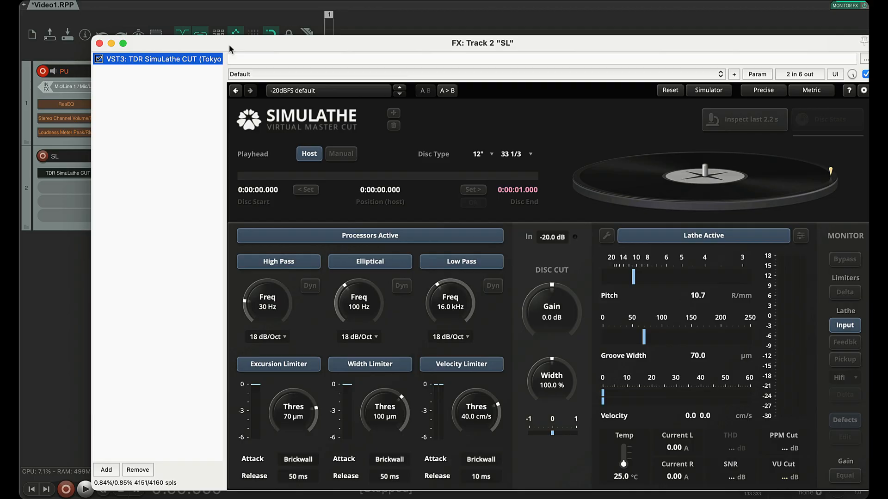
right_click(193, 62)
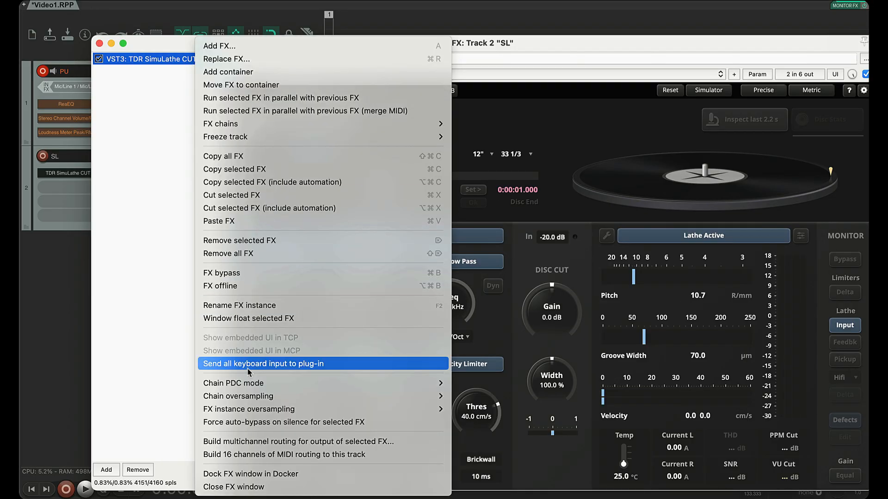
click(252, 442)
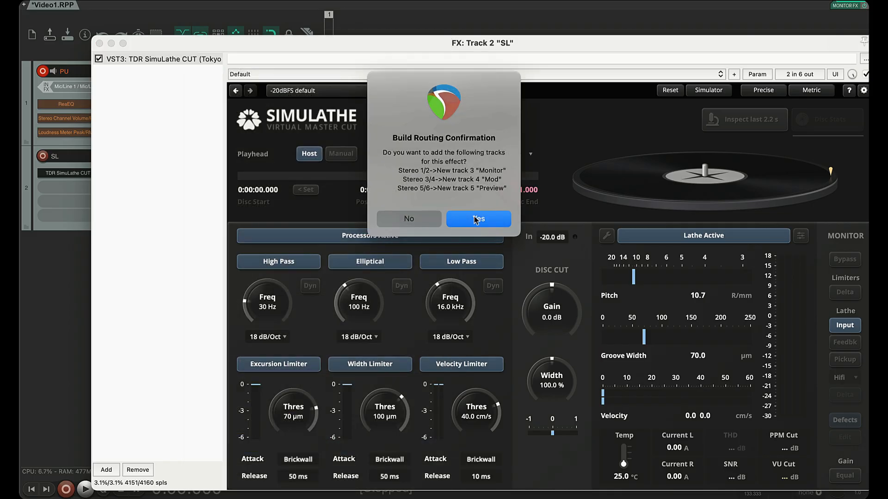
click(475, 221)
click(99, 44)
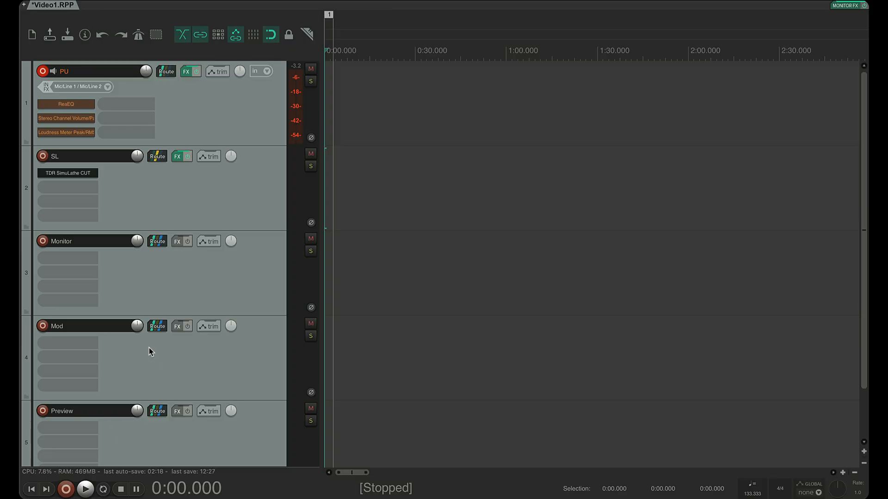
- Delete the Preview track
click(151, 437)
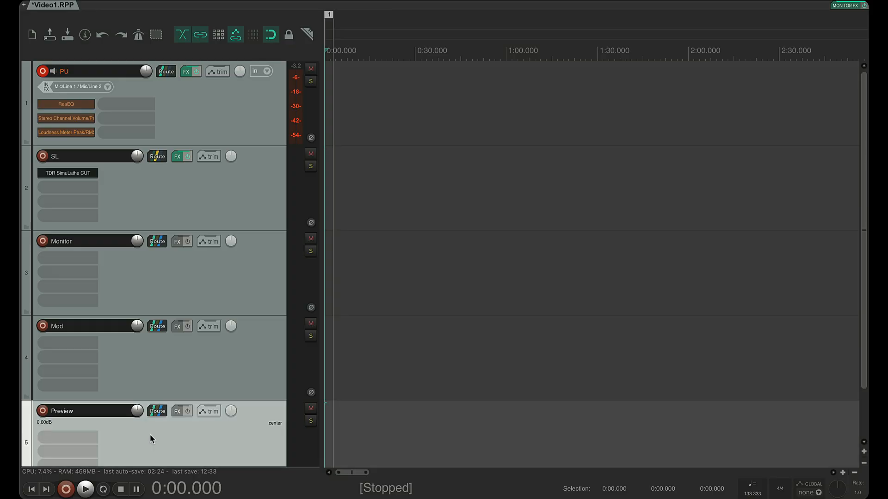
key(Delete)
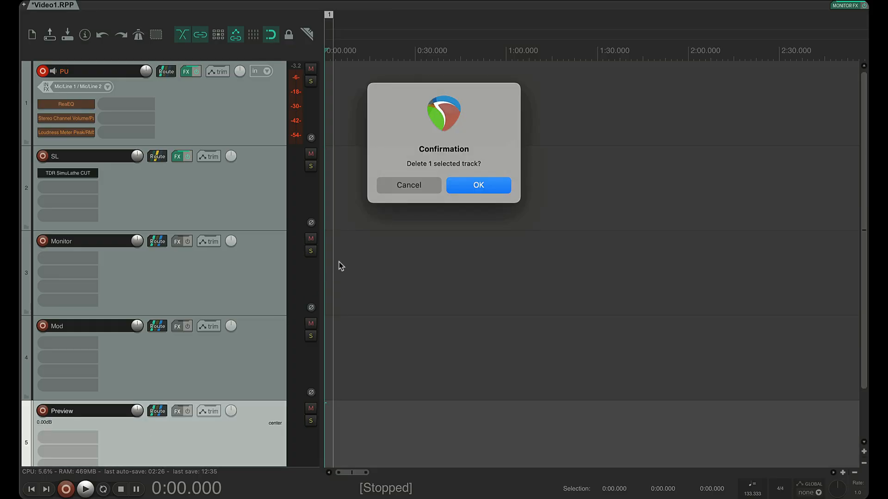
click(476, 189)
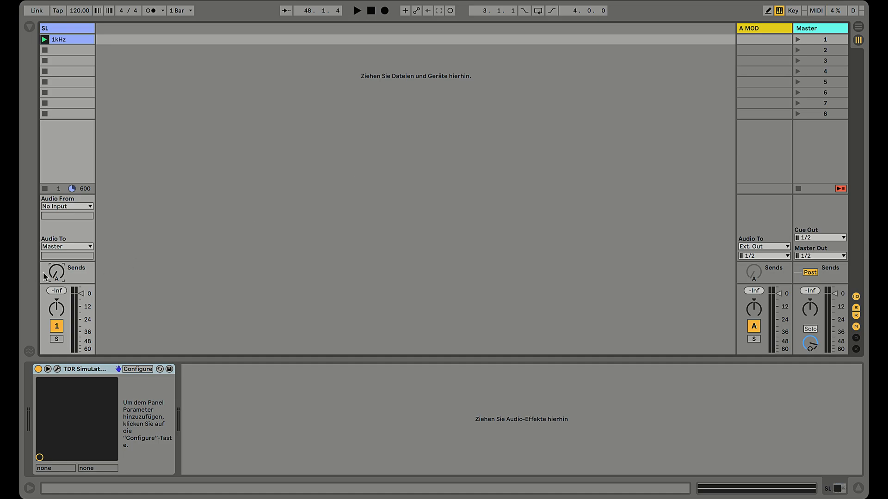
- Switch to Ableton Live and examine the SL track's send A and the A MOD return's external output routing
click(56, 272)
click(744, 249)
click(744, 250)
click(745, 256)
click(746, 265)
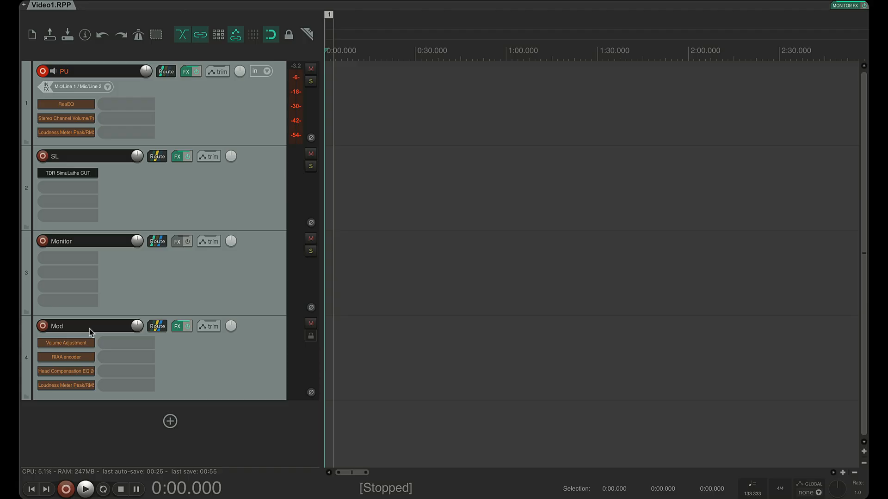
- In REAPER, check the Mod track's audio hardware output and solo defeat options, and activate its Volume Adjustment effect
click(156, 330)
mouse_move(166, 386)
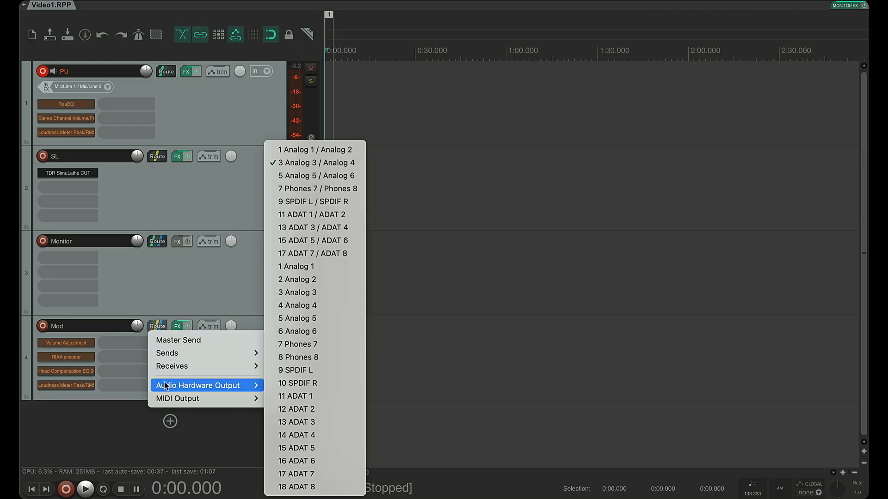
click(111, 432)
right_click(311, 340)
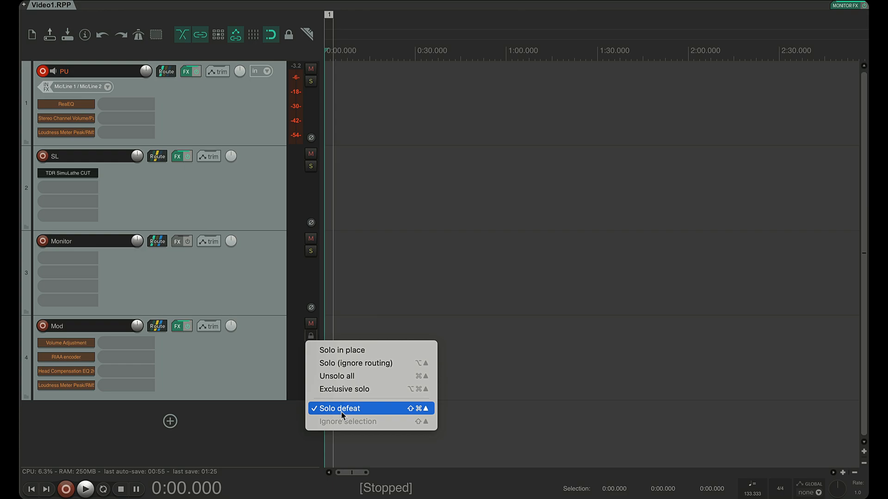
click(286, 429)
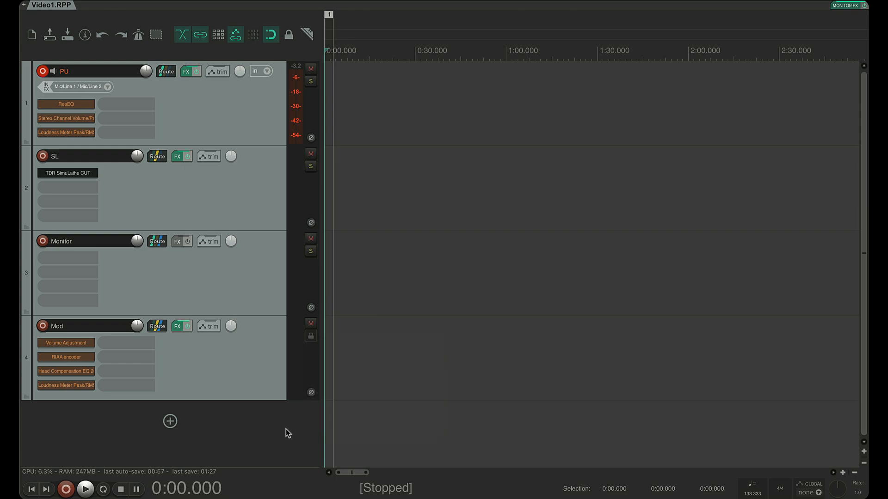
click(83, 348)
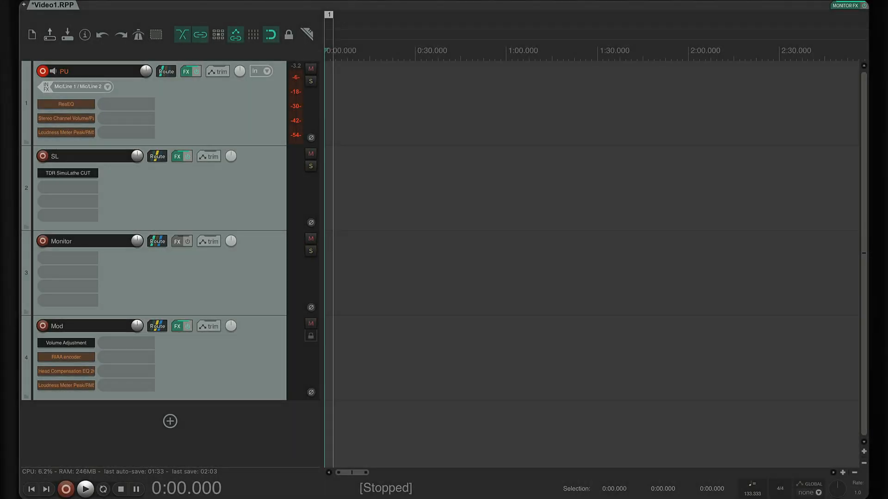
- Review the Mod, Monitor and PU tracks one by one, including the Monitor track's solo control
click(208, 360)
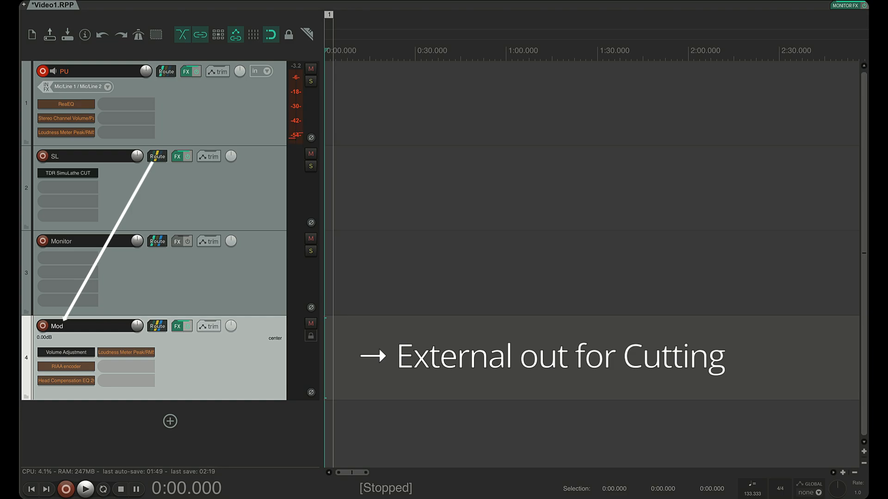
click(185, 278)
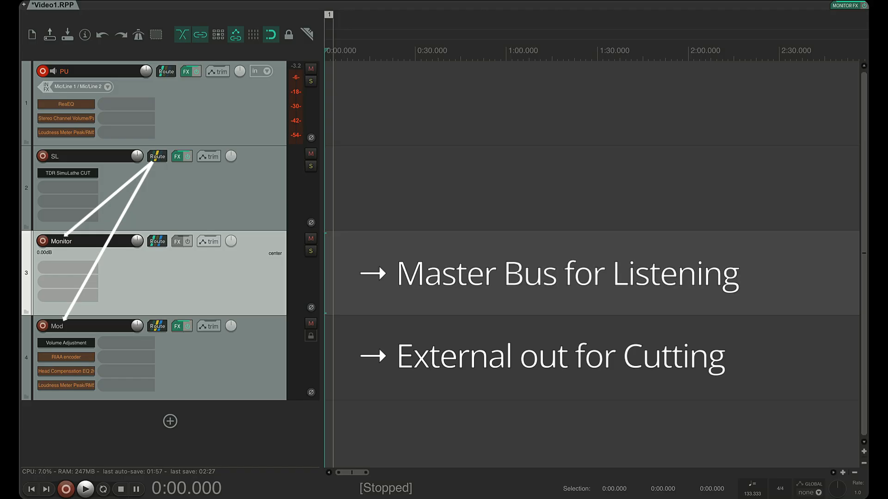
click(208, 111)
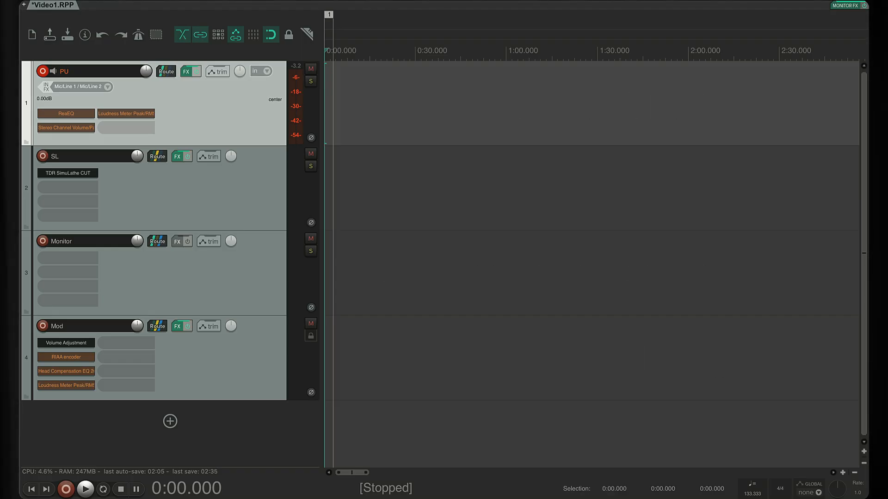
click(311, 252)
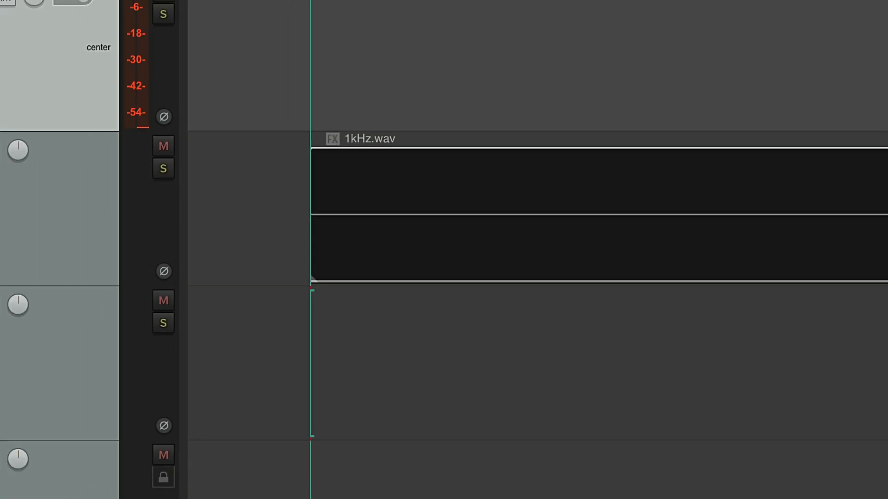
- Play the 1kHz.wav test tone and switch off all limiters, filters and the processors section in the SL track's SimuLathe CUT
key(space)
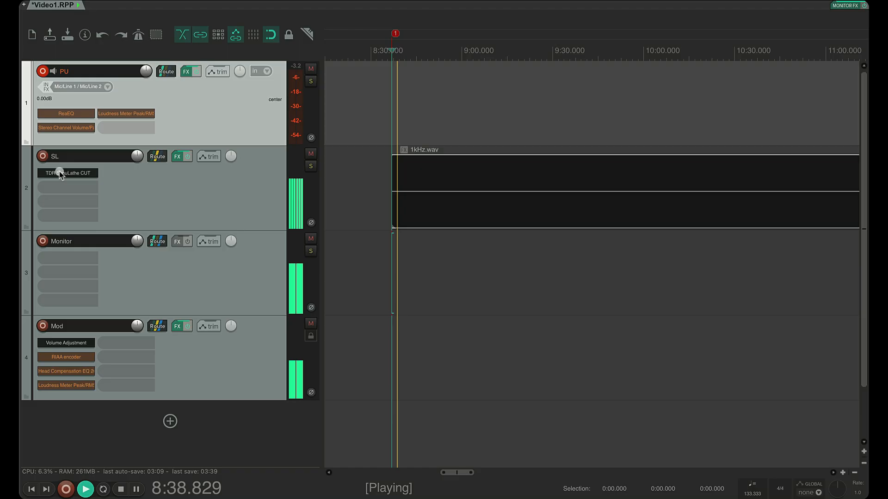
click(59, 171)
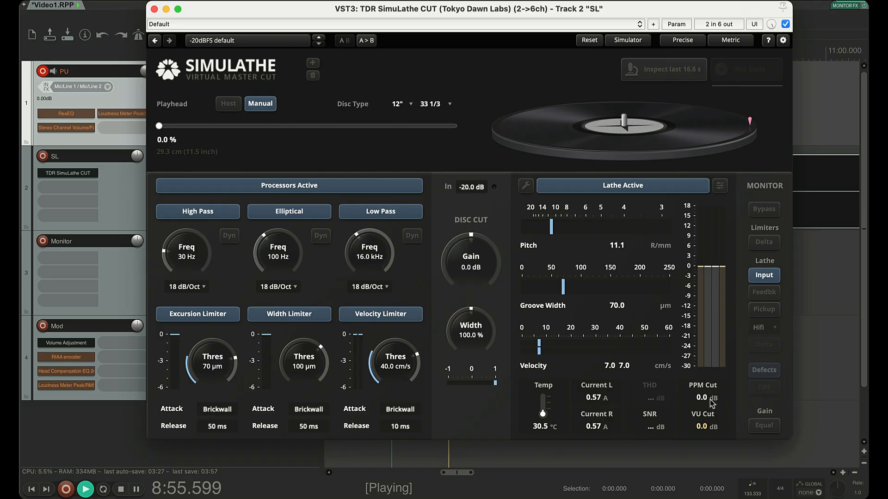
click(409, 318)
click(306, 314)
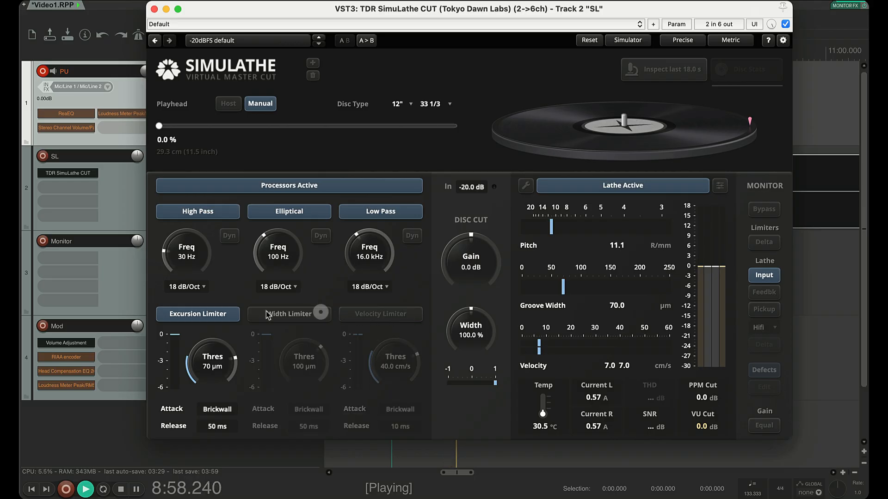
click(218, 311)
click(194, 214)
click(289, 213)
click(381, 212)
click(381, 187)
- Try a Disc Cut gain of about -15.2 dB and reset the gain to its default
drag(466, 260, 465, 281)
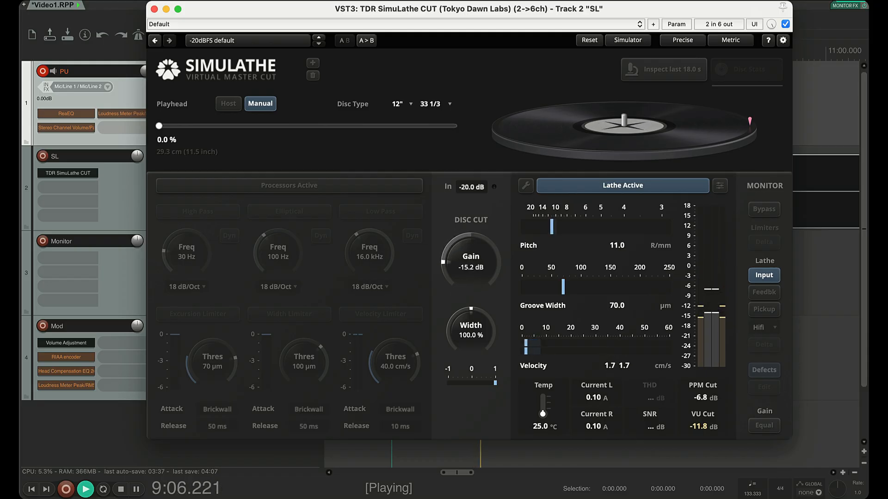
double_click(474, 257)
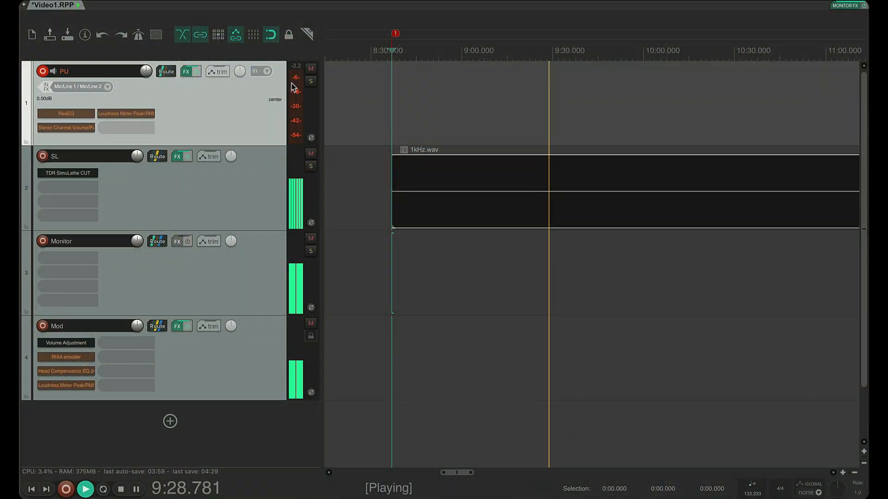
- Solo the PU track
click(311, 81)
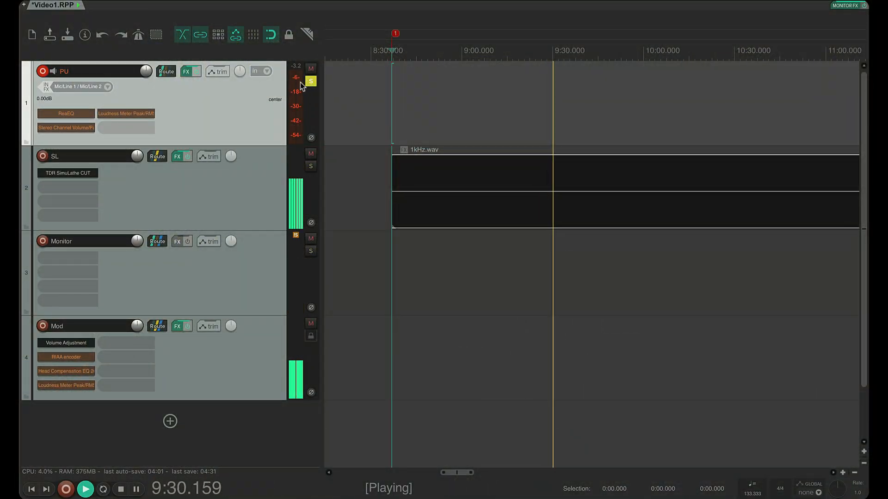
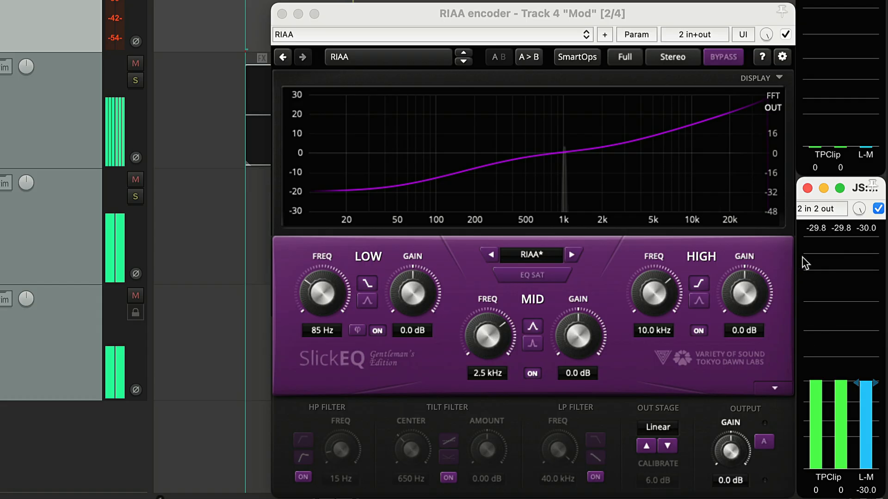
- Set the Mod track's RIAA encoder output gain to 0.0 dB, and activate the Head Compensation EQ with the meter's peak readings reset
drag(730, 451, 731, 430)
click(841, 233)
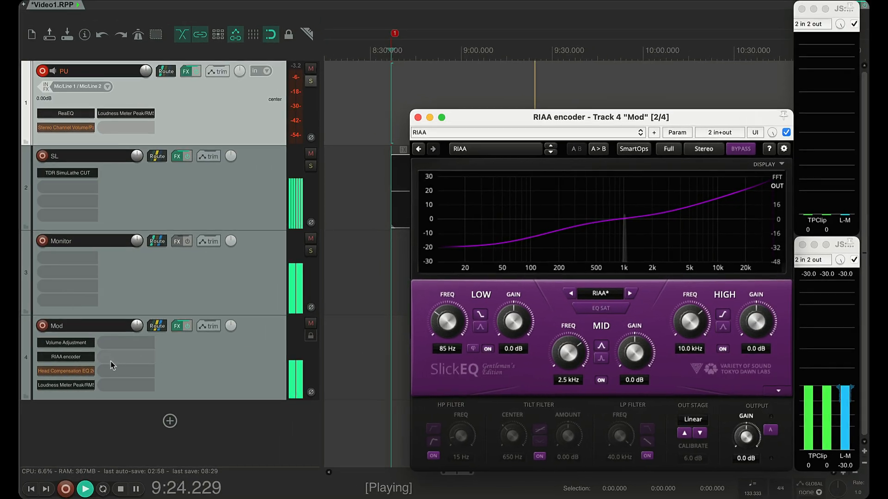
click(71, 374)
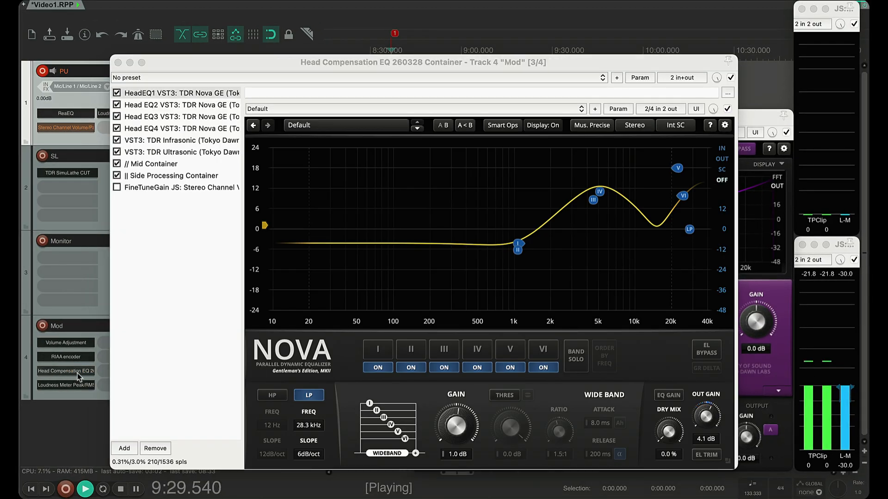
click(821, 281)
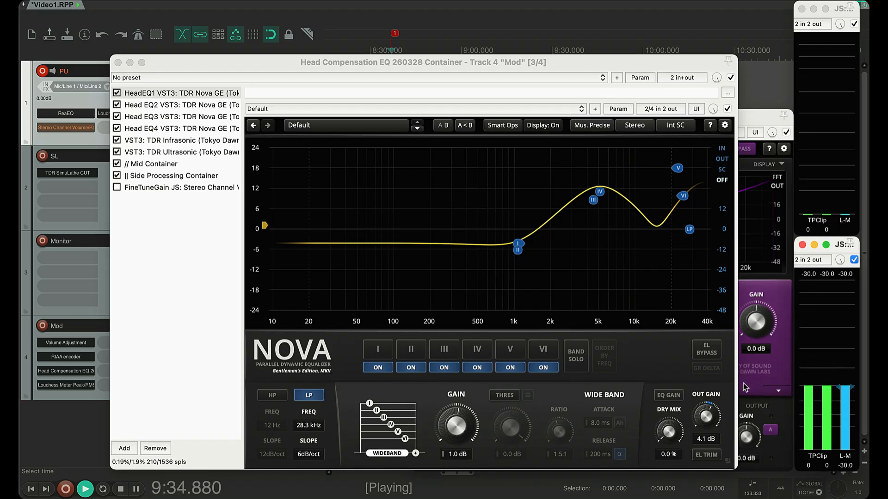
- Try a 0.0 dB output gain in HeadEQ1, return it to 4.1 dB, and reset the meter's peak readings
drag(708, 422, 707, 430)
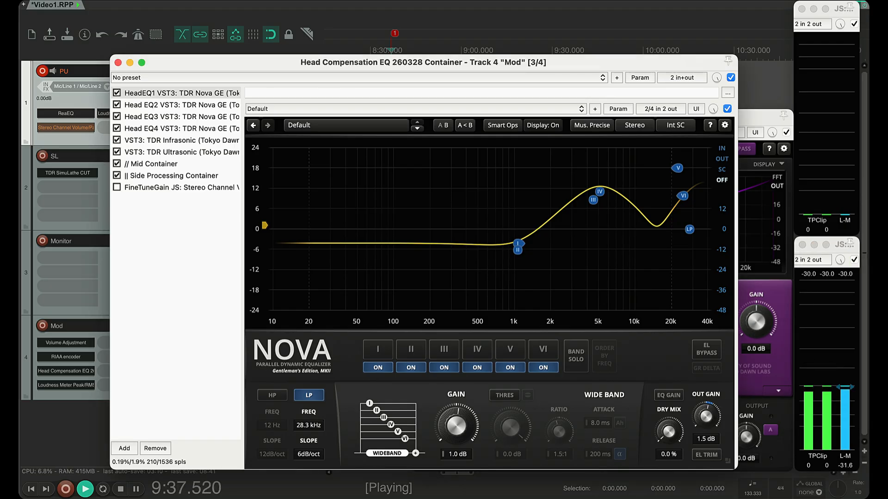
click(821, 276)
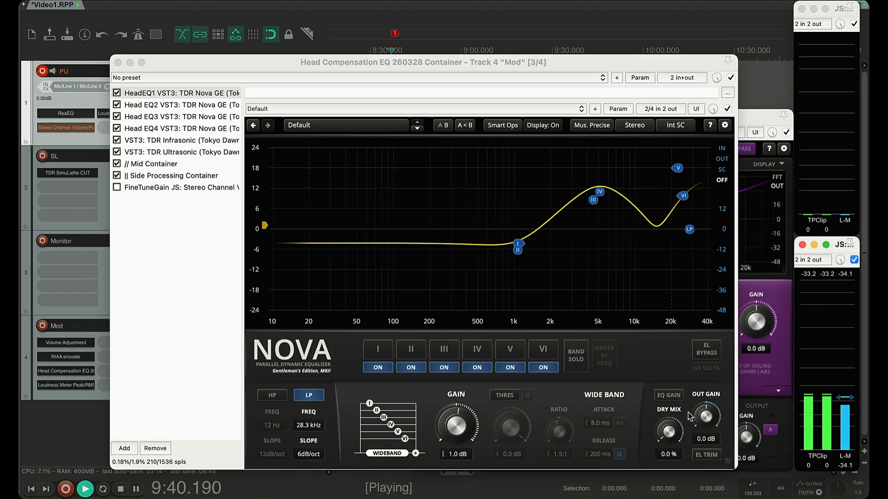
drag(702, 417, 703, 414)
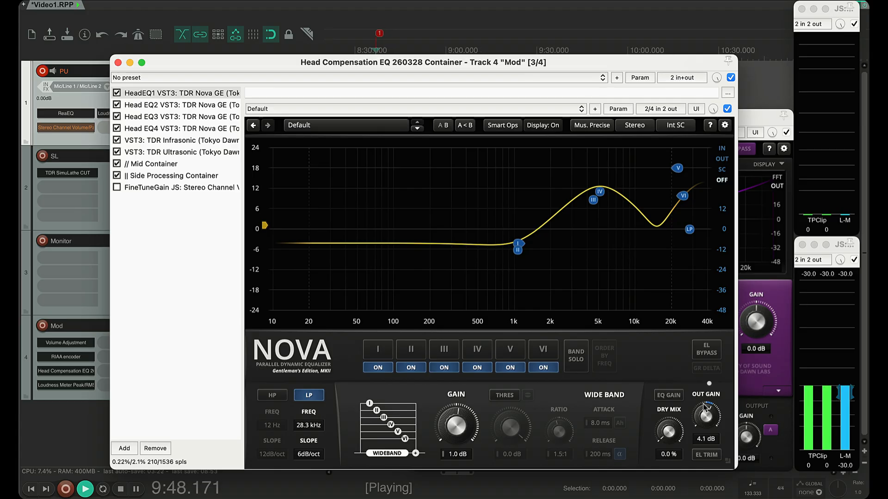
click(830, 276)
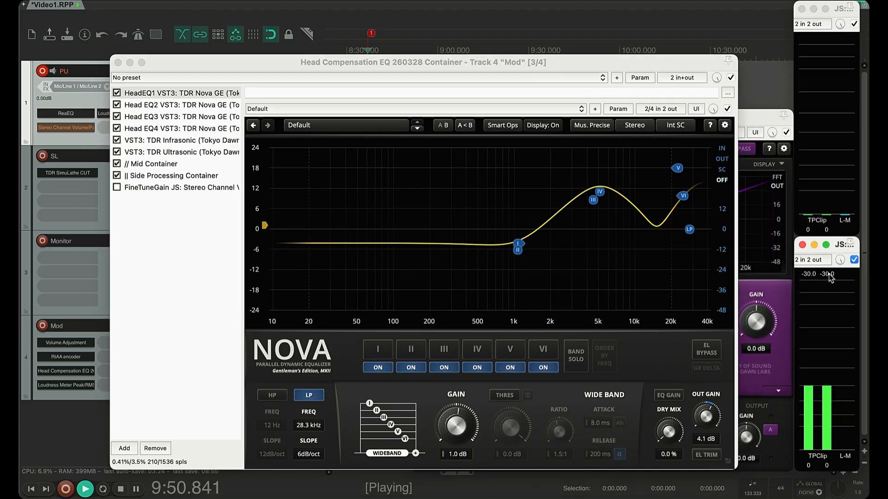
- Bypass the Mod track's RIAA encoder and Head Compensation EQ, and play PinkNoiseFiltered.wav with the meter's peak readings reset
click(48, 359)
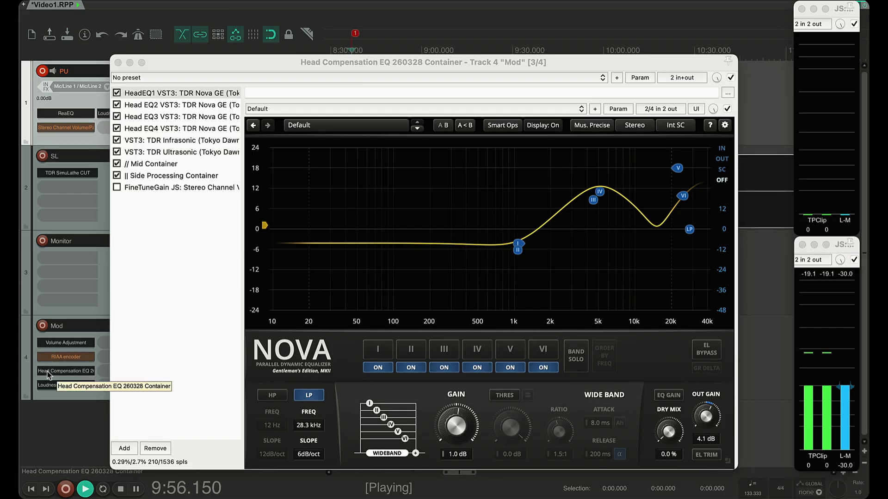
click(47, 371)
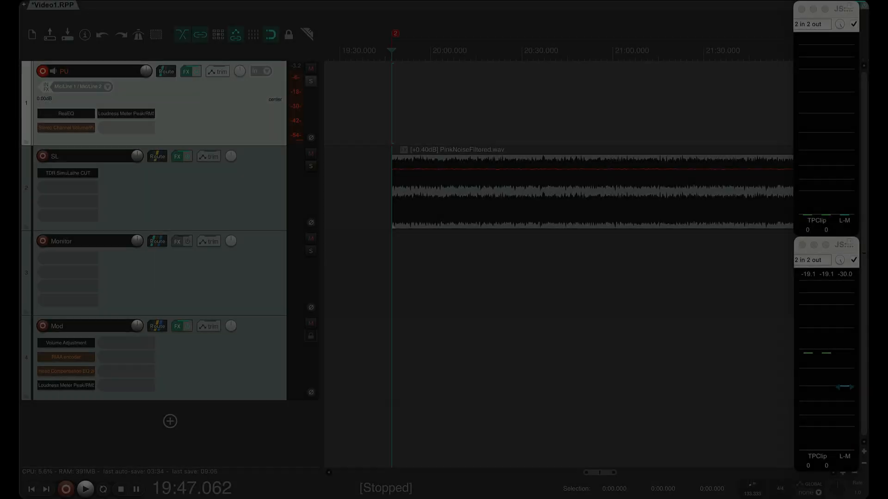
key(space)
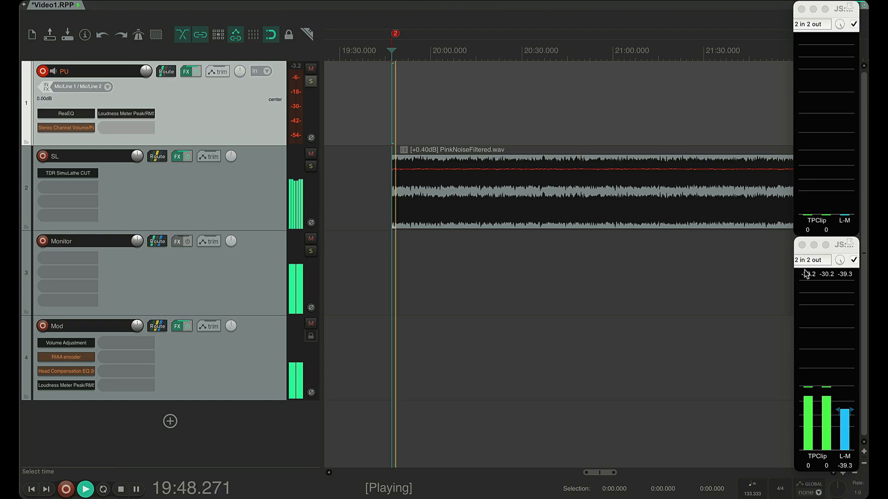
click(810, 276)
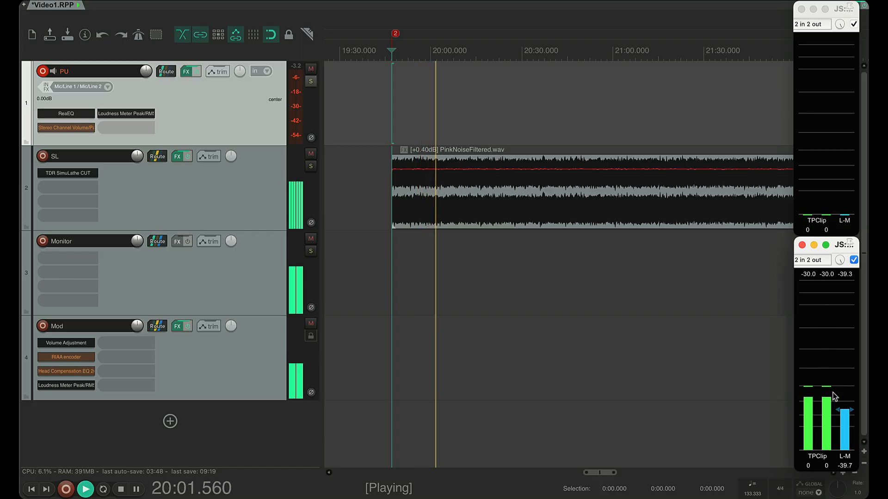
- Reactivate the Mod track's RIAA encoder, reset the meter's peak readings, and open the encoder to view the noise spectrum
shift+click(72, 357)
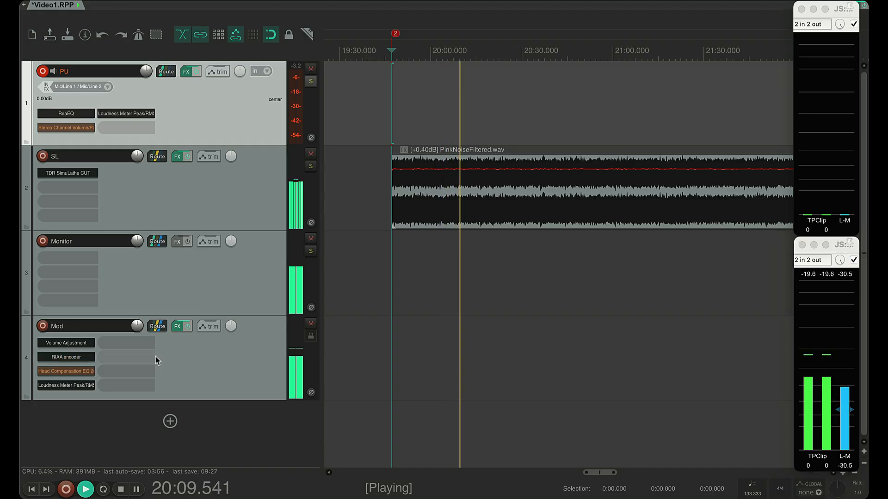
click(813, 279)
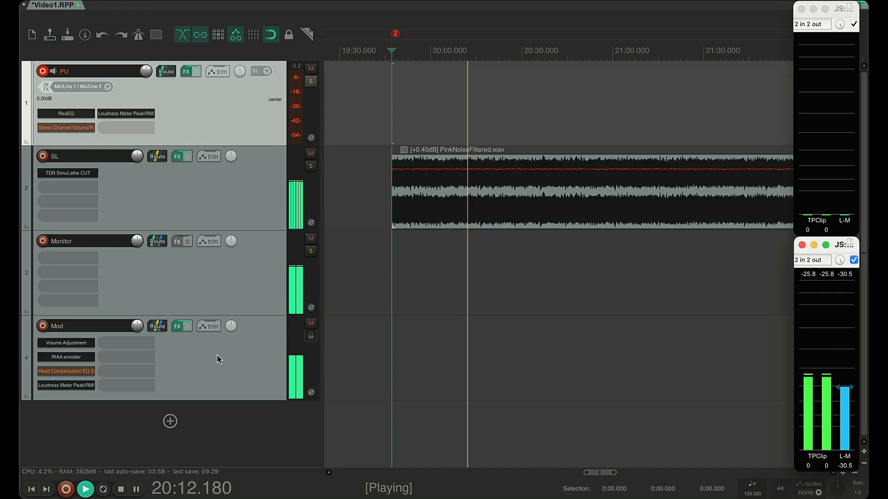
click(85, 359)
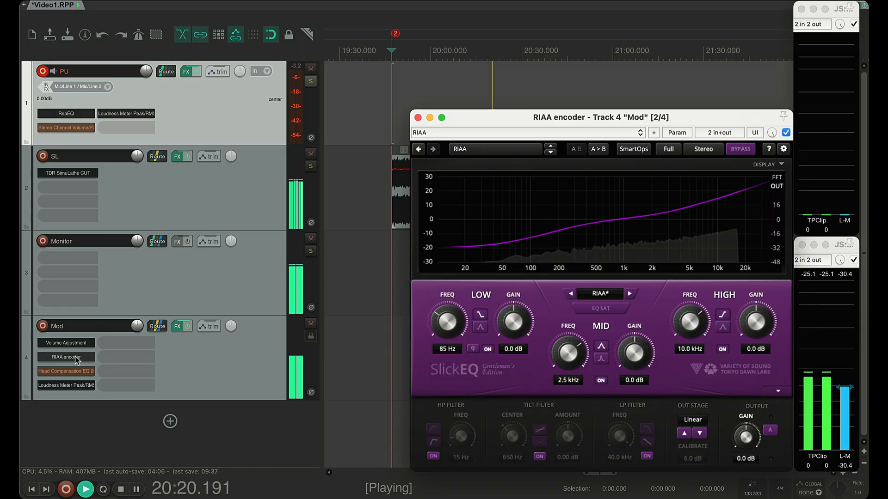
- Reactivate the Mod track's Head Compensation EQ and show the output spectrum in HeadEQ1 with the meter's peak readings reset
click(72, 373)
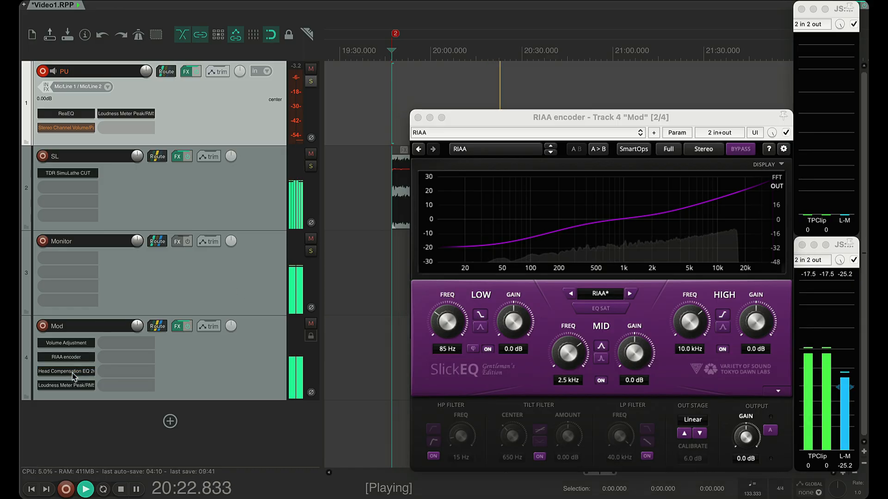
click(830, 279)
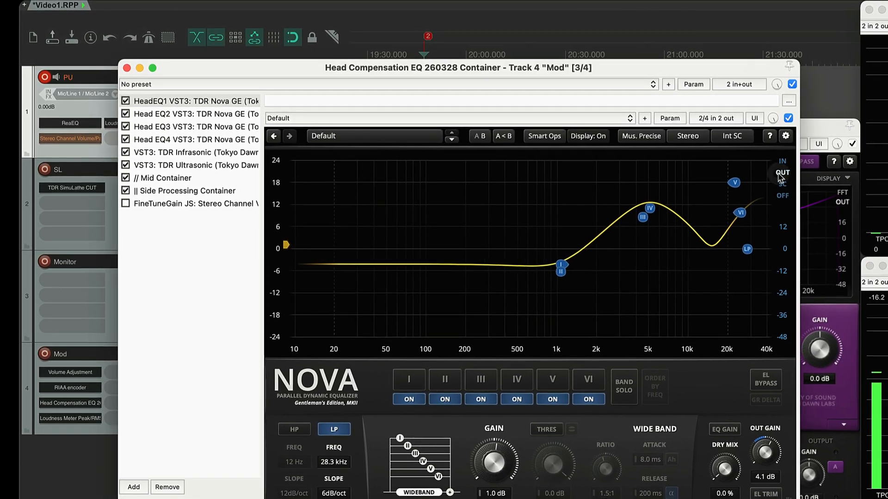
click(763, 169)
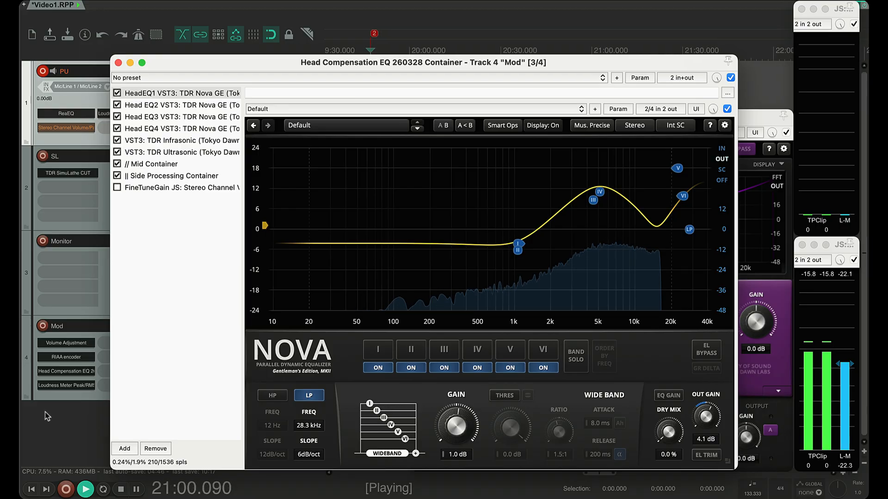
click(59, 372)
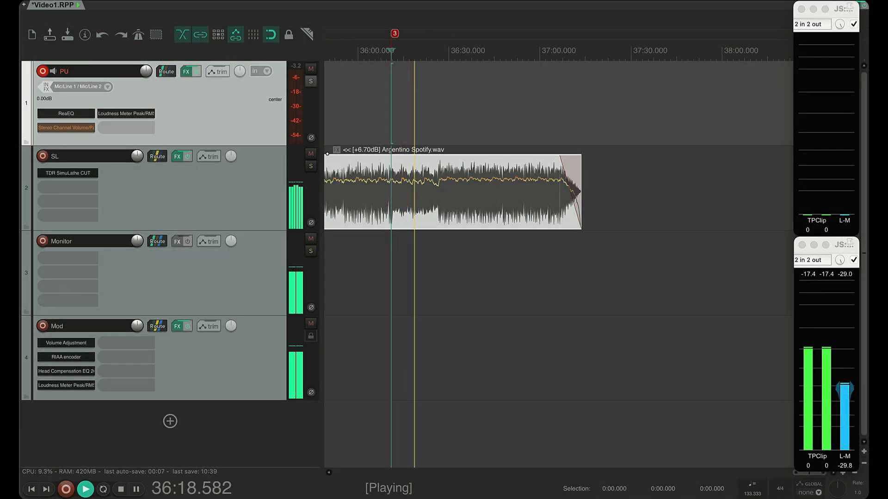
- Open the SL track's TDR SimuLathe CUT while Argentino Spotify.wav plays, and reset the meter's peak readings to check the cutting levels
click(68, 173)
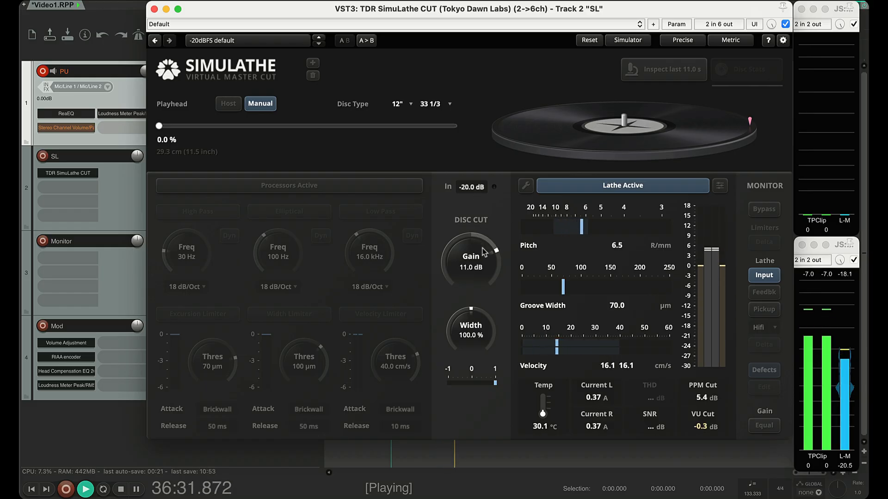
click(827, 279)
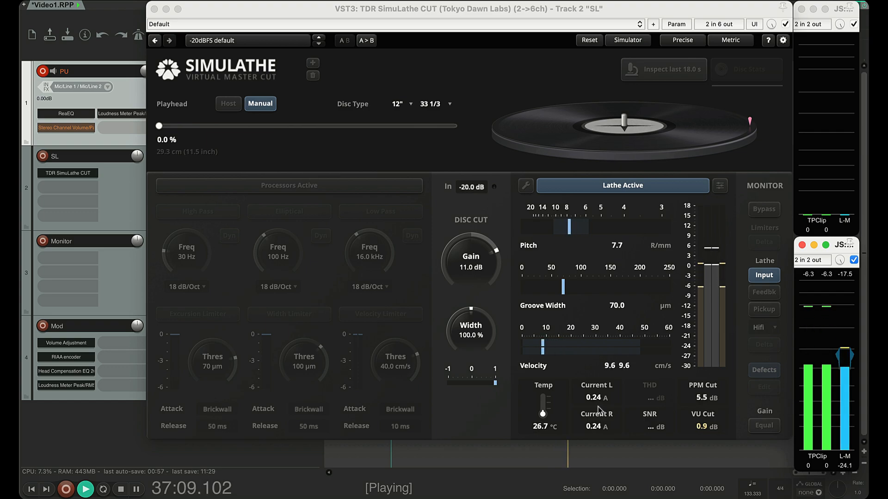
- Stop playback and switch on SimuLathe's processors section with the High Pass, Elliptical and Low Pass filters and the Excursion, Width and Velocity limiters
click(356, 190)
click(381, 211)
click(289, 211)
key(space)
click(202, 214)
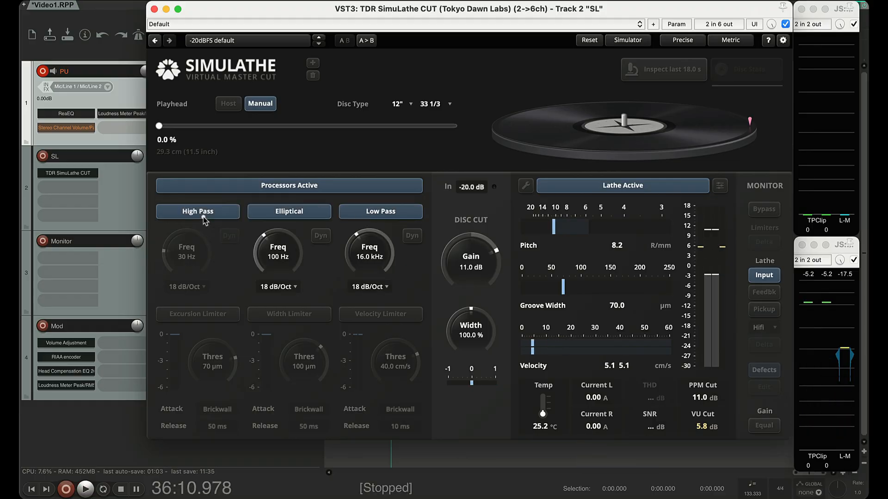
click(189, 316)
click(282, 314)
click(365, 314)
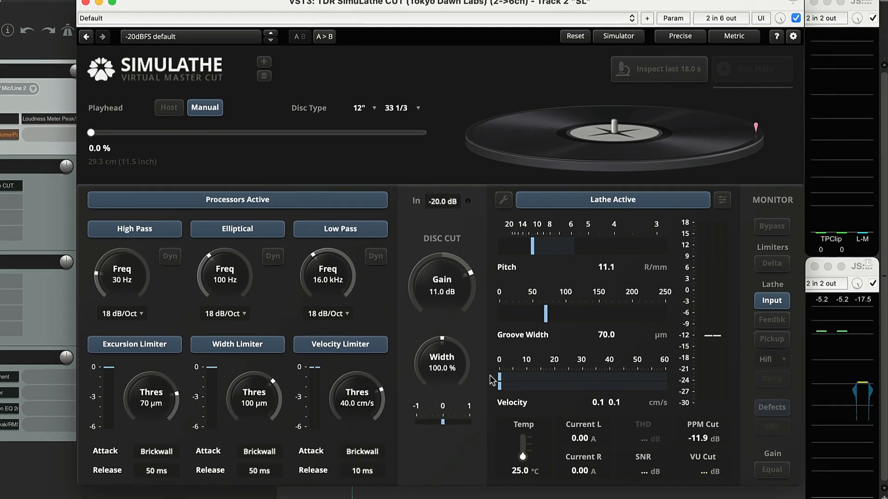
- Set SimuLathe's Disc Cut gain to 6.0 dB
drag(435, 296, 436, 314)
drag(410, 349, 411, 357)
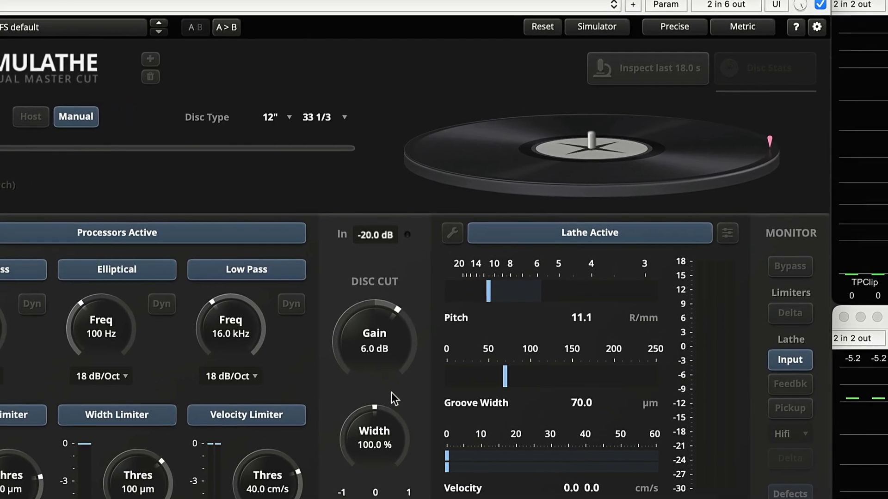